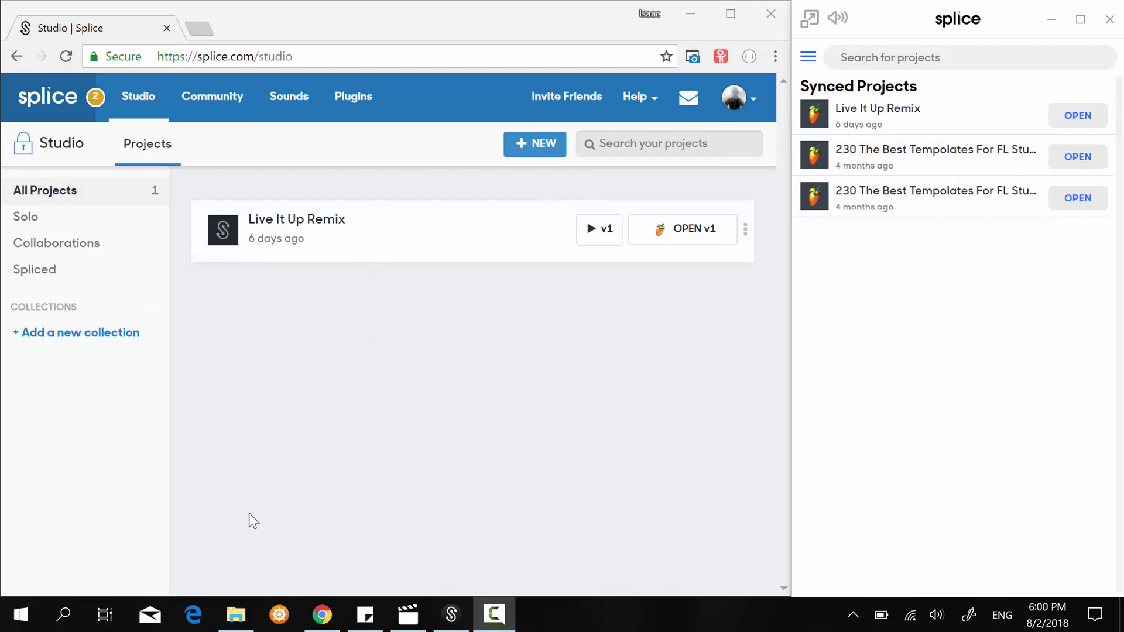
- Bring the Splice folder window forward, clear the file selection and move the window higher
click(236, 615)
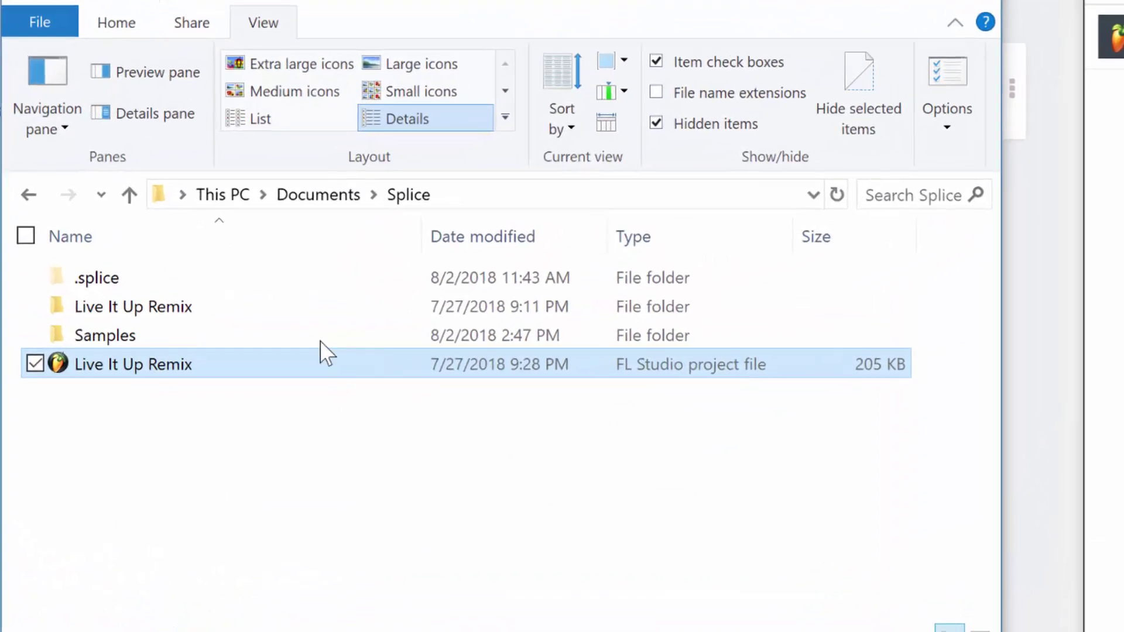
click(450, 472)
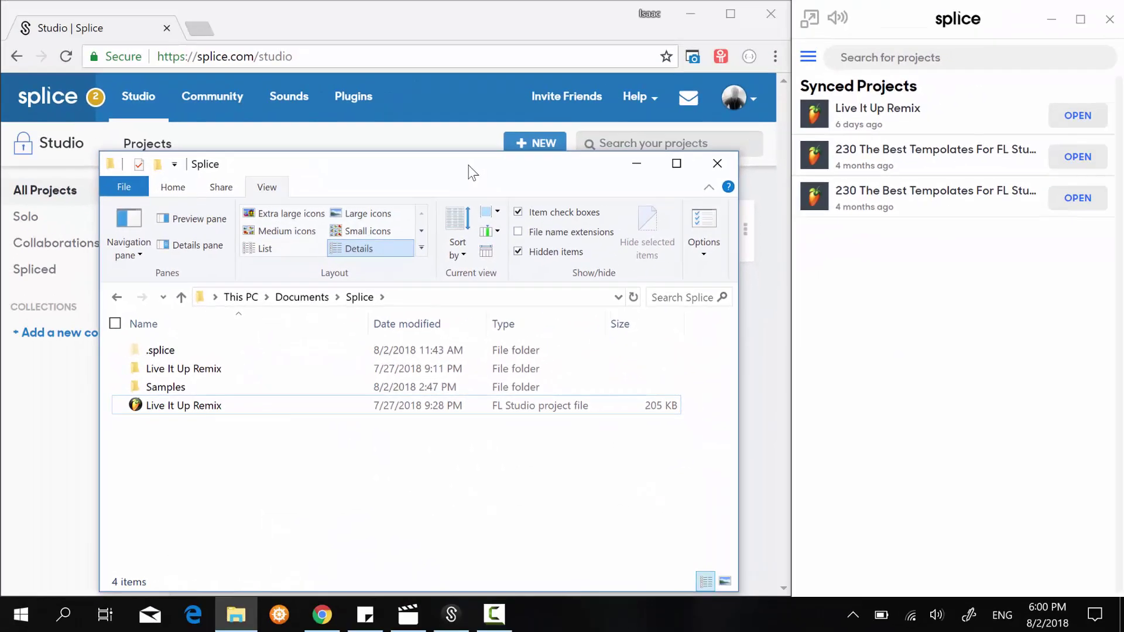
drag(468, 166, 467, 94)
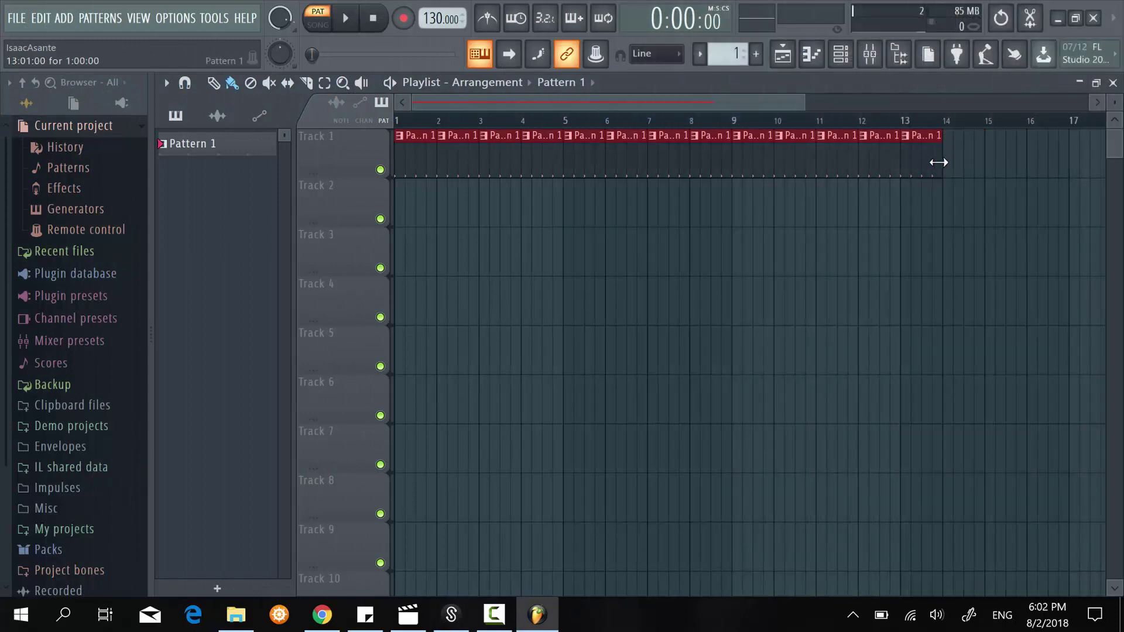
- Paint Pattern 1 clips at bars 14 and 15 and show the Kick, Clap, Hat and Snare channels
click(953, 167)
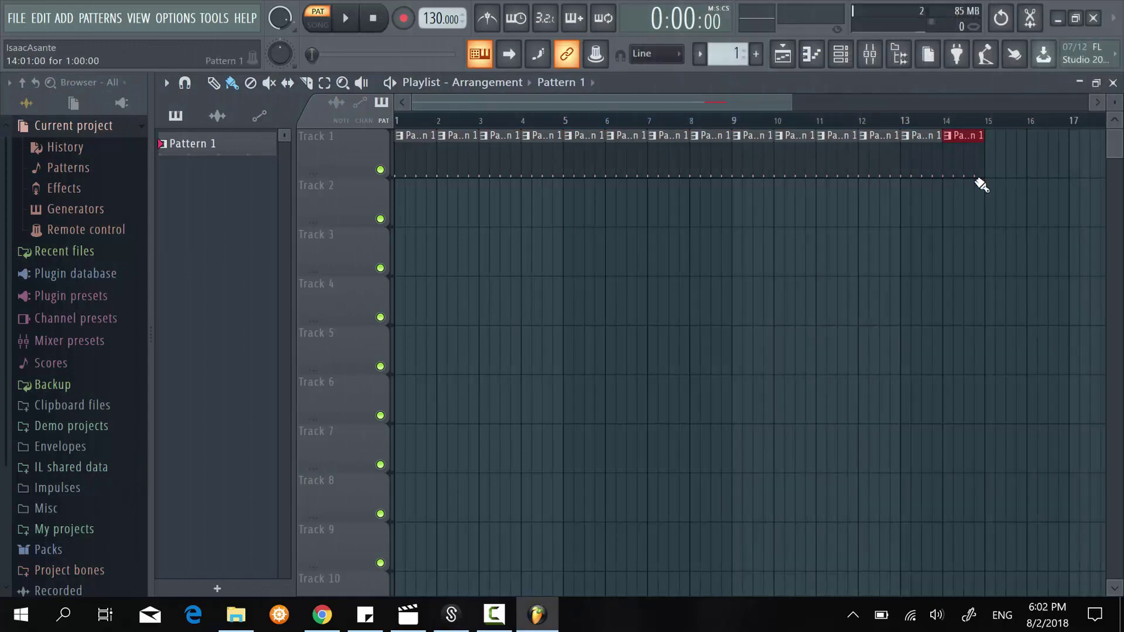
click(998, 152)
drag(1012, 155, 999, 155)
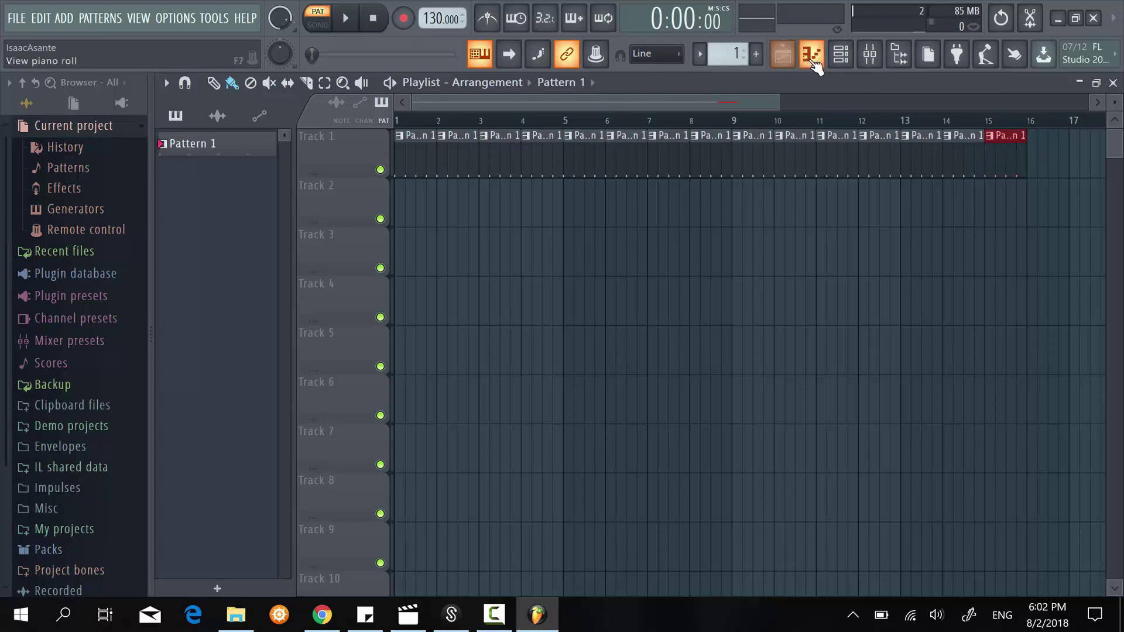
click(838, 61)
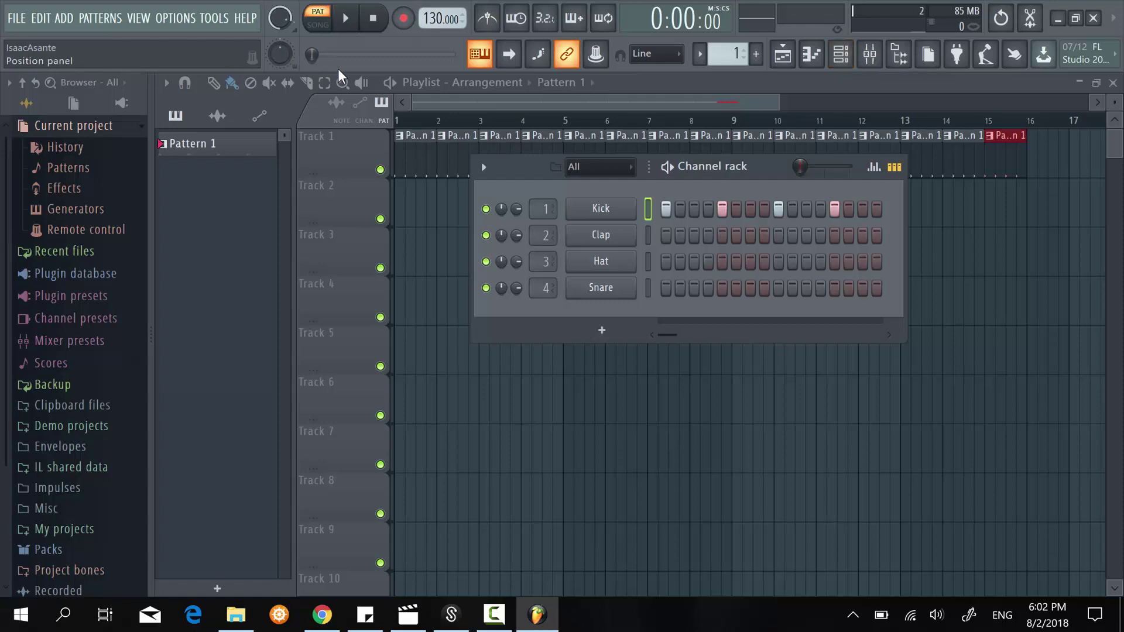
- Start Save As and check Splice Preferences for the Splice sync folder location
click(15, 18)
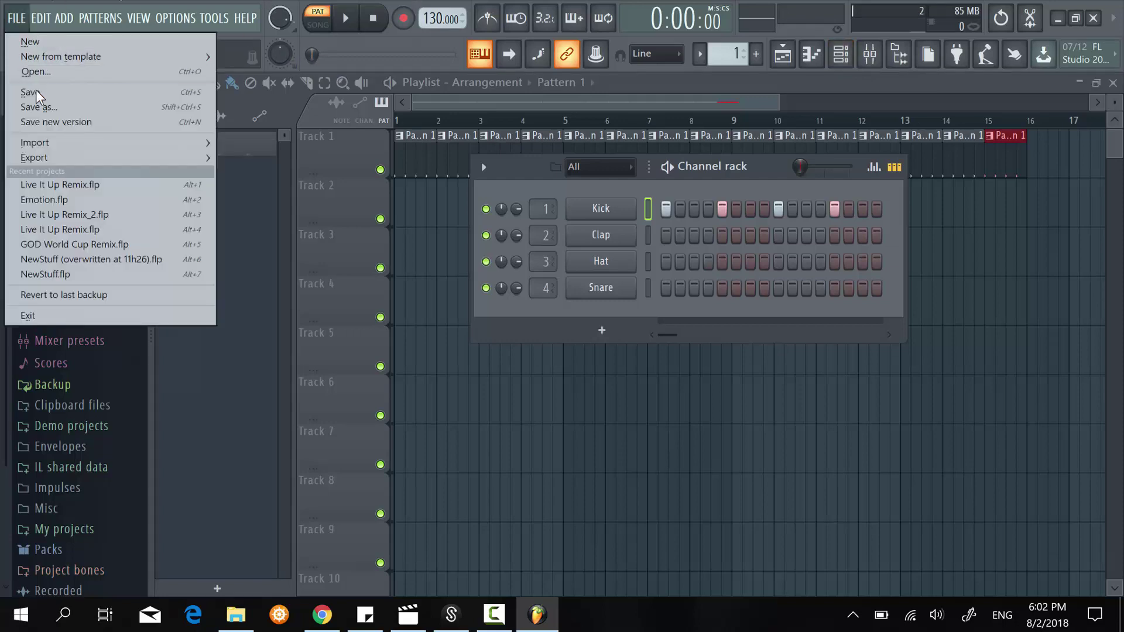
click(44, 105)
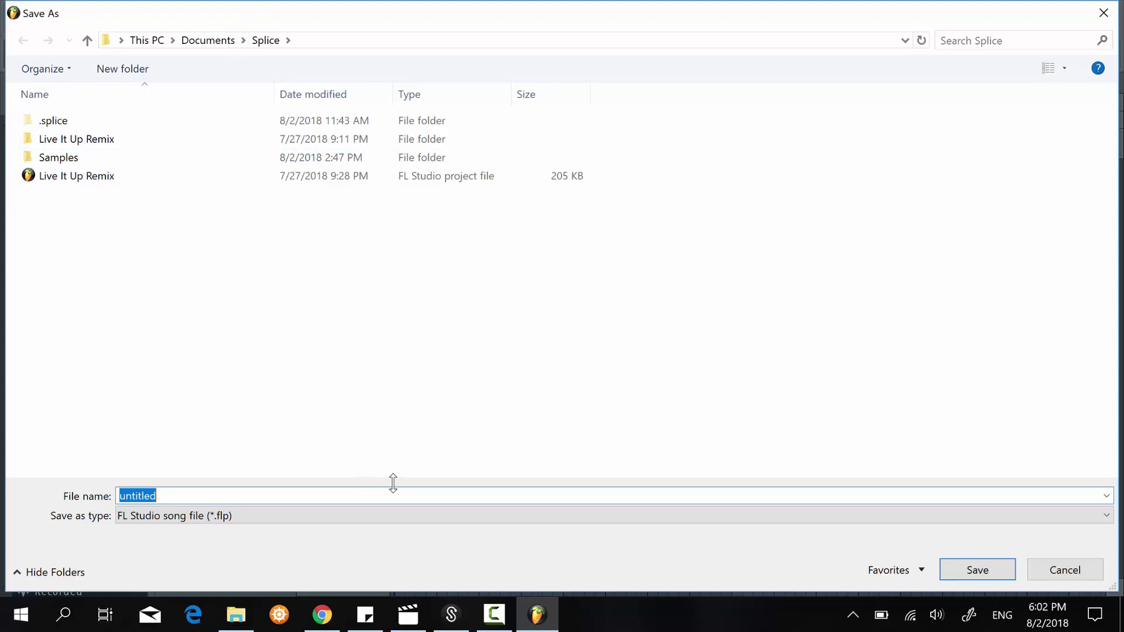
click(452, 617)
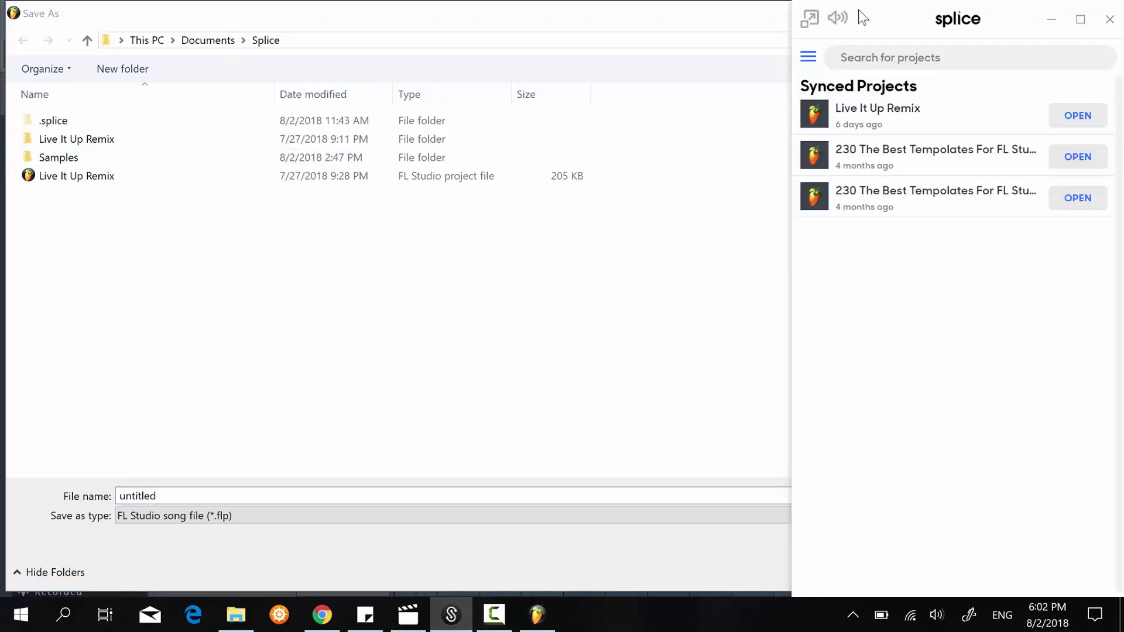
click(809, 57)
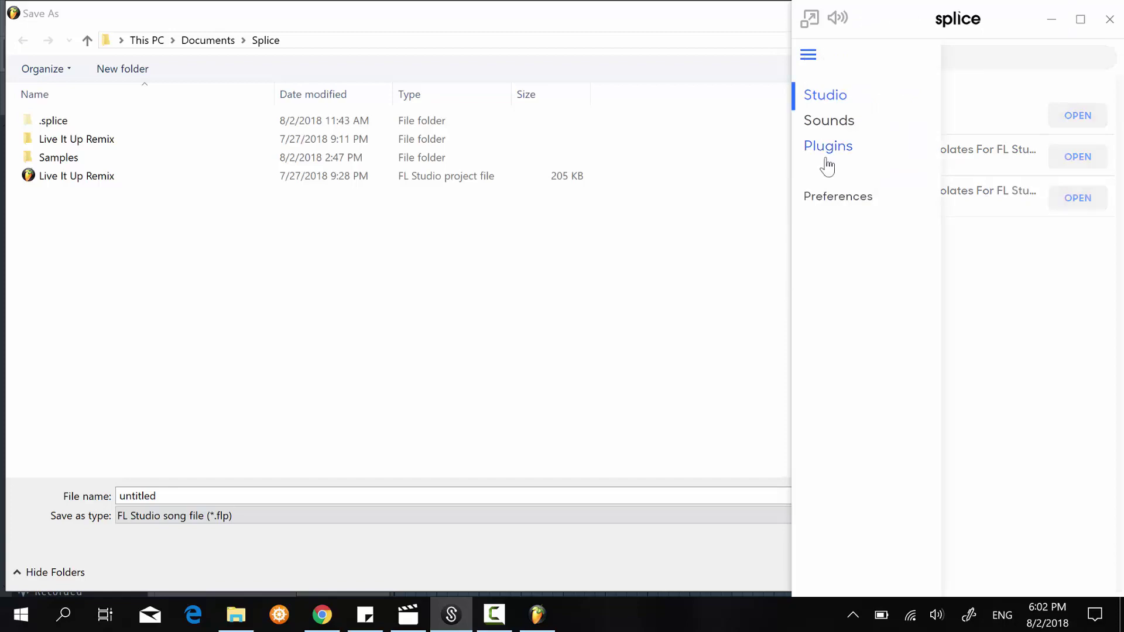
click(832, 198)
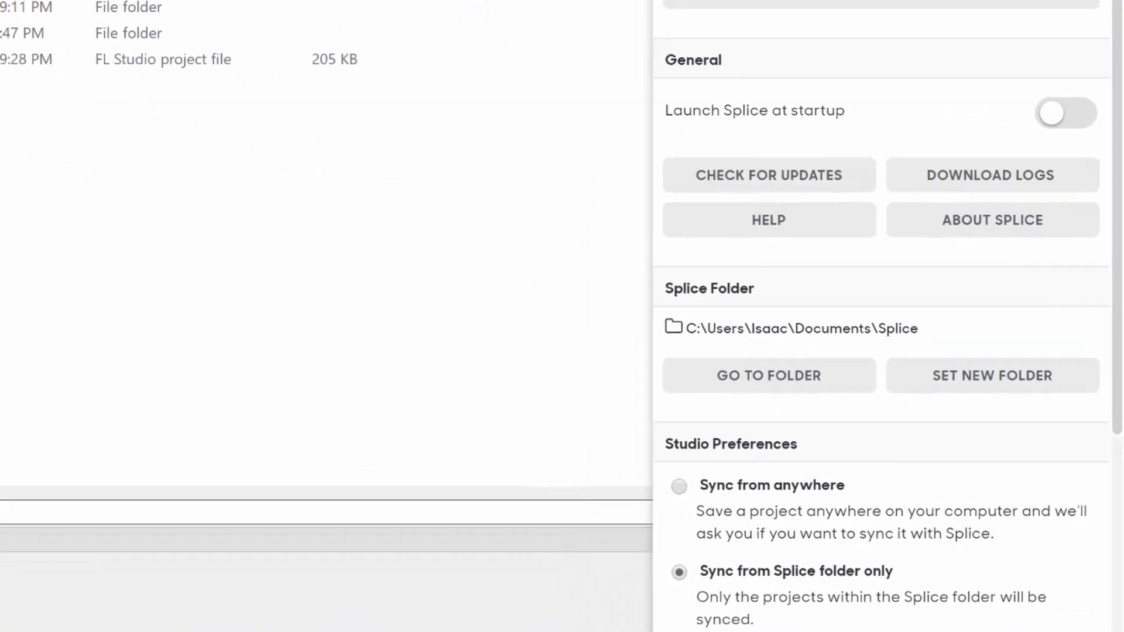
- Save the project as 'Tutorial Example' in the Documents\Splice folder
click(266, 498)
double_click(267, 498)
key(BackSpace)
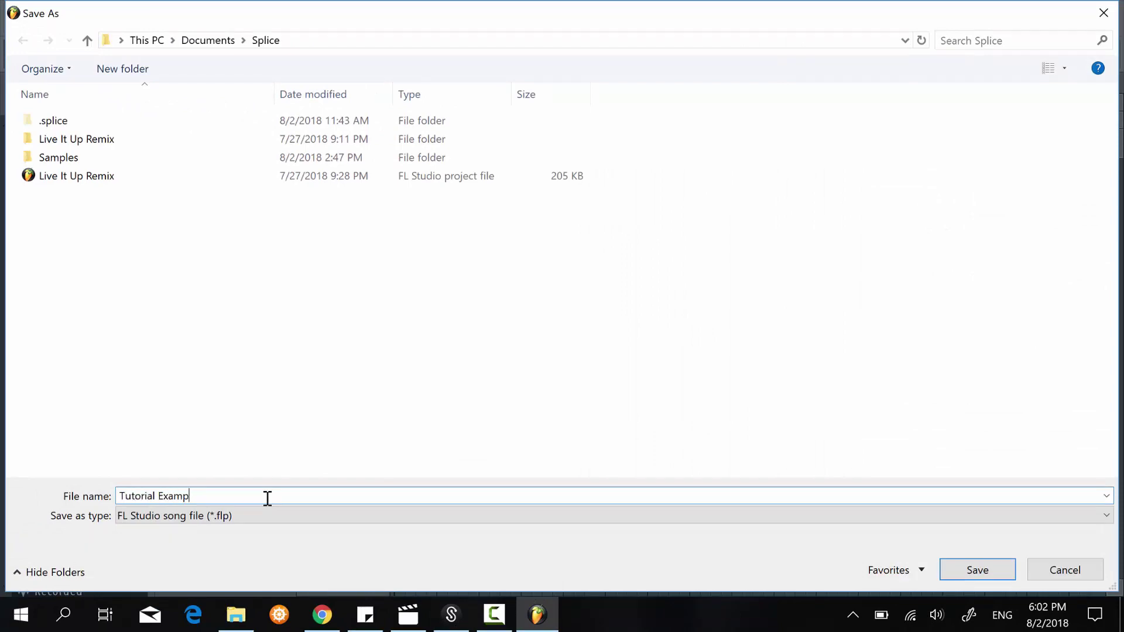
key(Return)
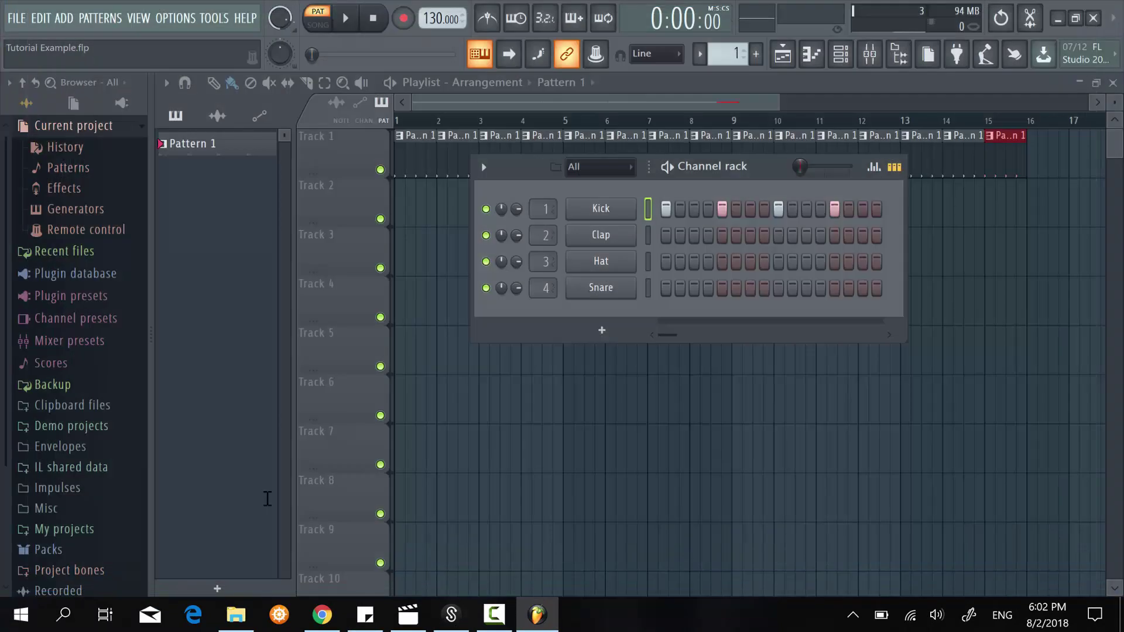
- Confirm Tutorial Example.flp is in the Splice folder, dismiss the sync notice and minimise Explorer
click(236, 615)
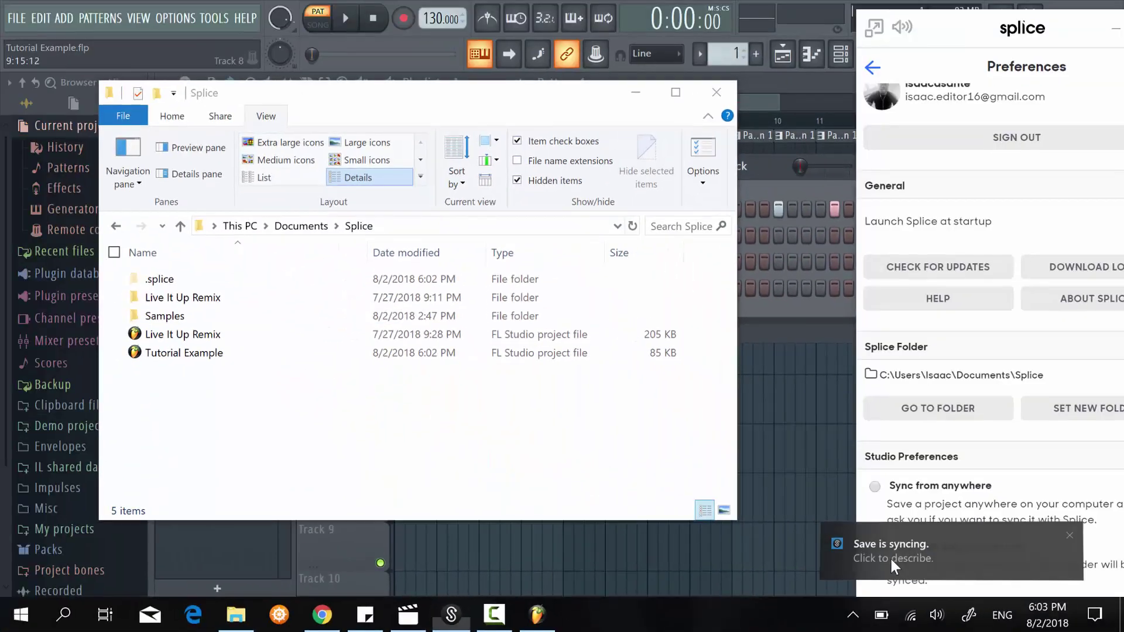
click(890, 556)
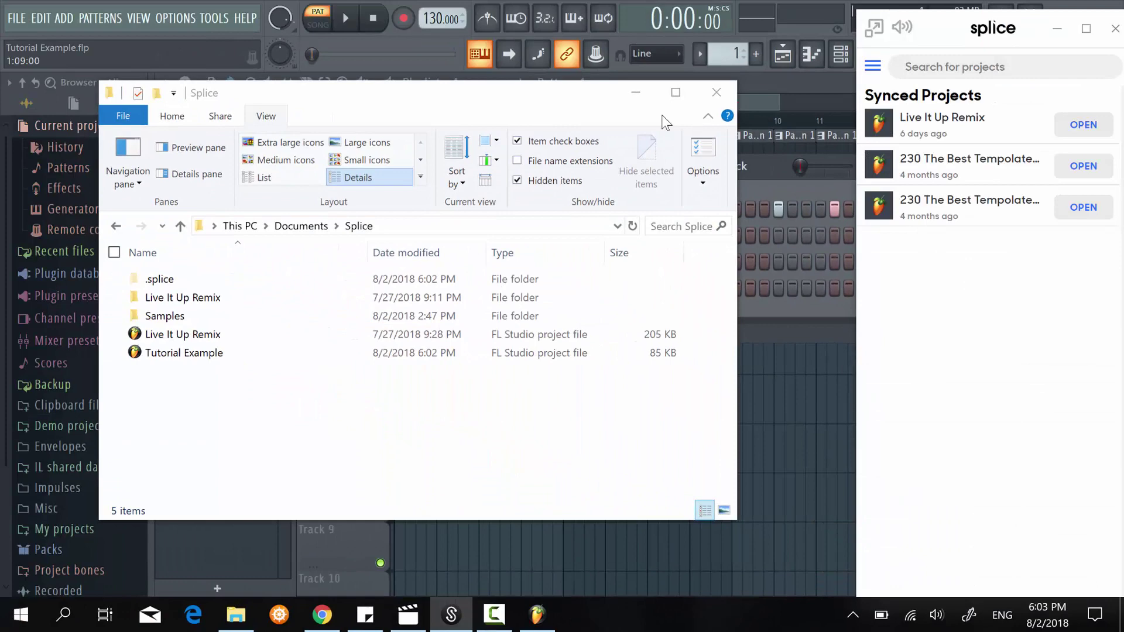
click(636, 92)
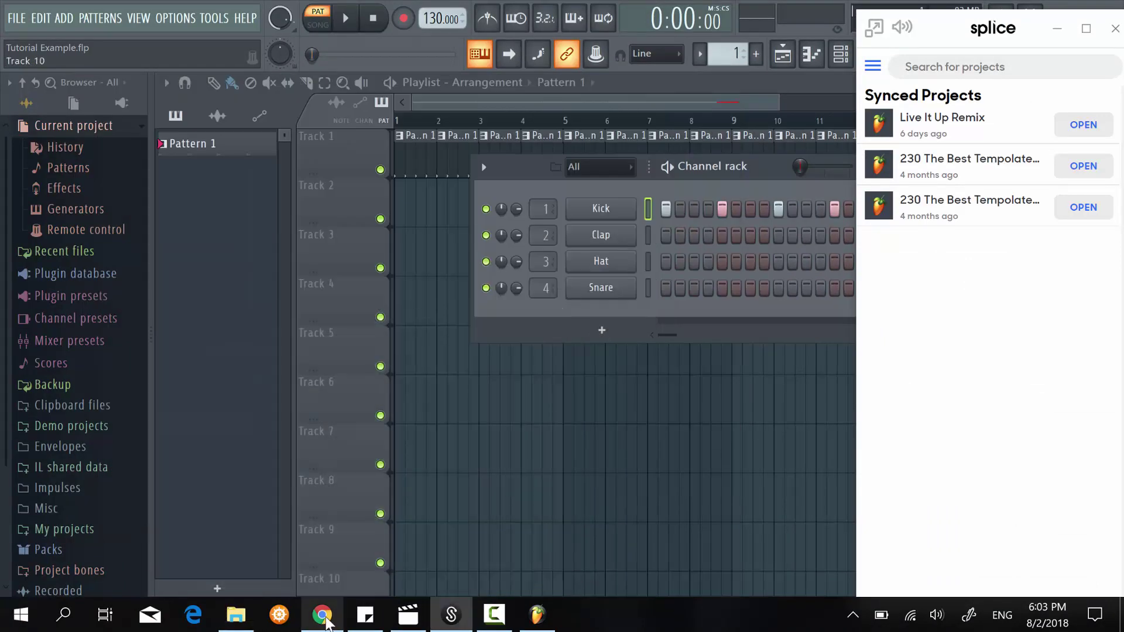
- Reload splice.com/studio so Tutorial Example appears beside Live It Up Remix
mouse_move(326, 621)
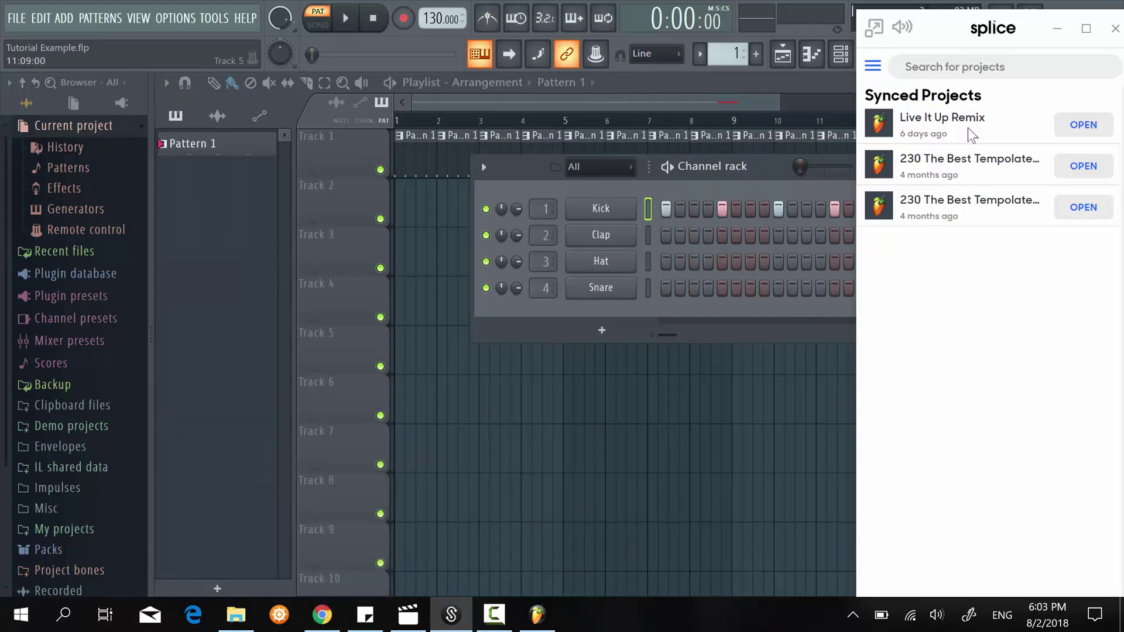
click(322, 615)
key(Return)
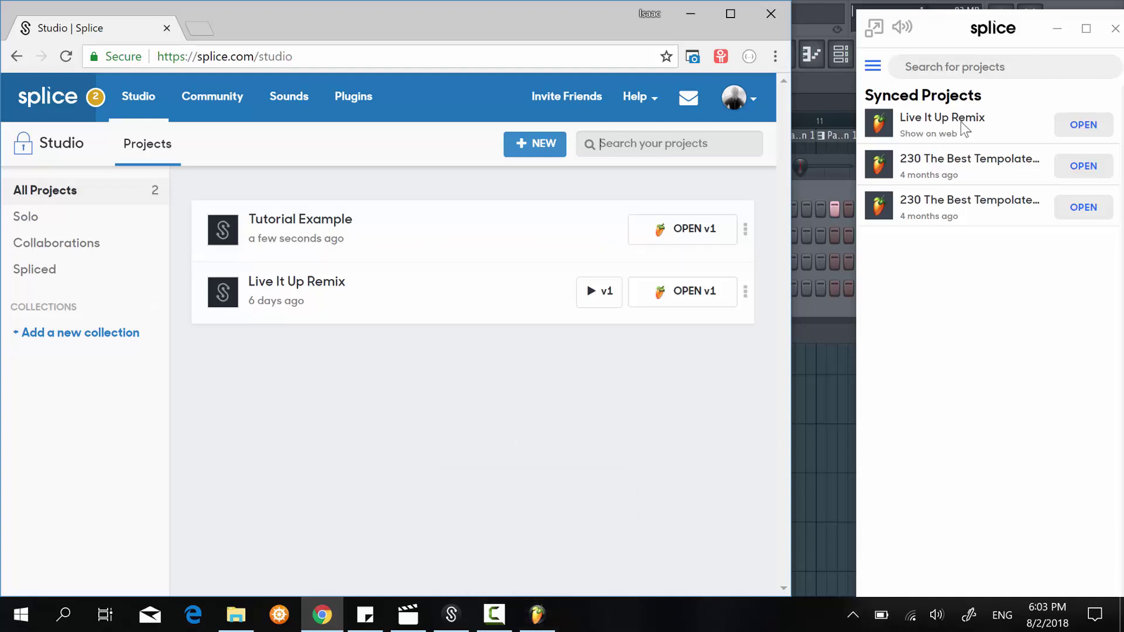
- Quit the Splice desktop app from the system tray, then return to FL Studio
click(854, 616)
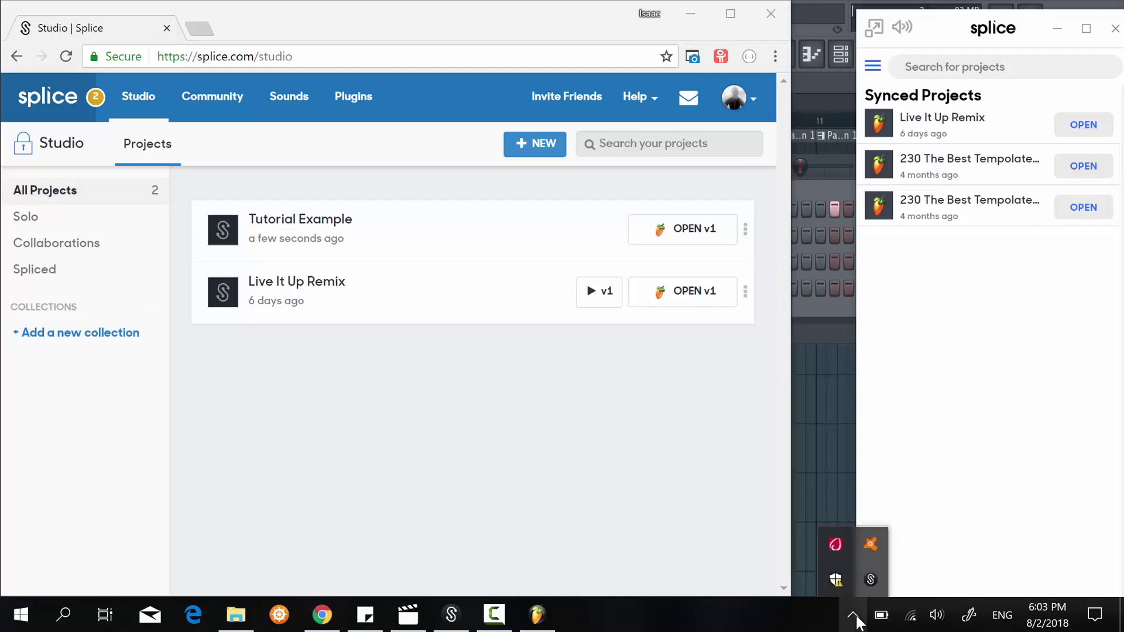
right_click(871, 586)
click(894, 577)
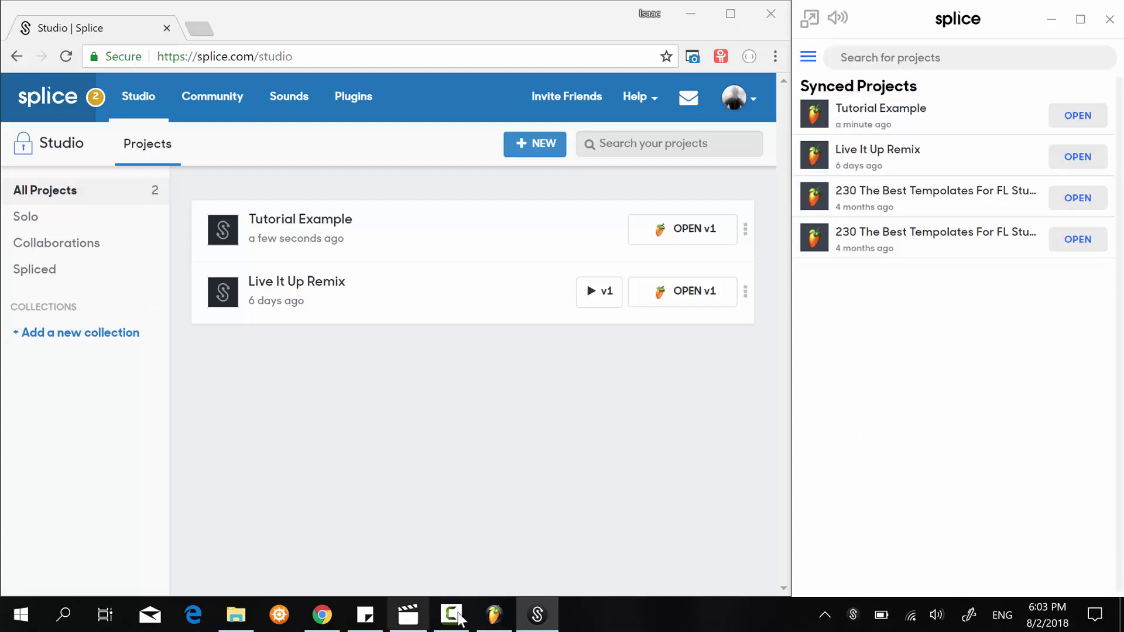
click(493, 614)
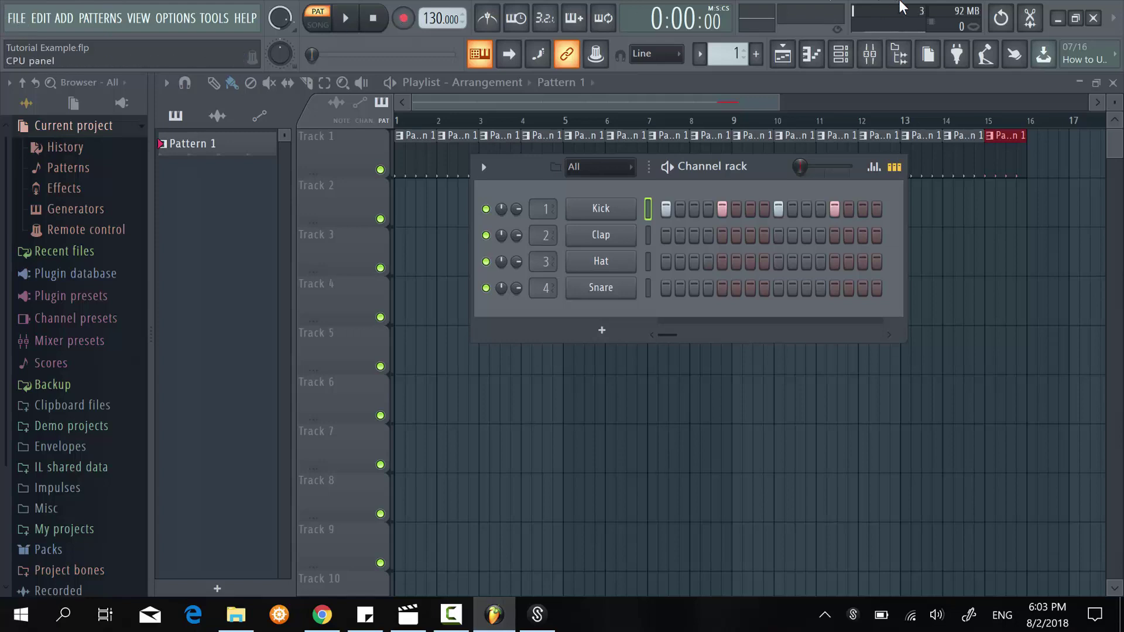
- Close FL Studio and reopen Tutorial Example v1 from the Splice web Studio
click(1094, 19)
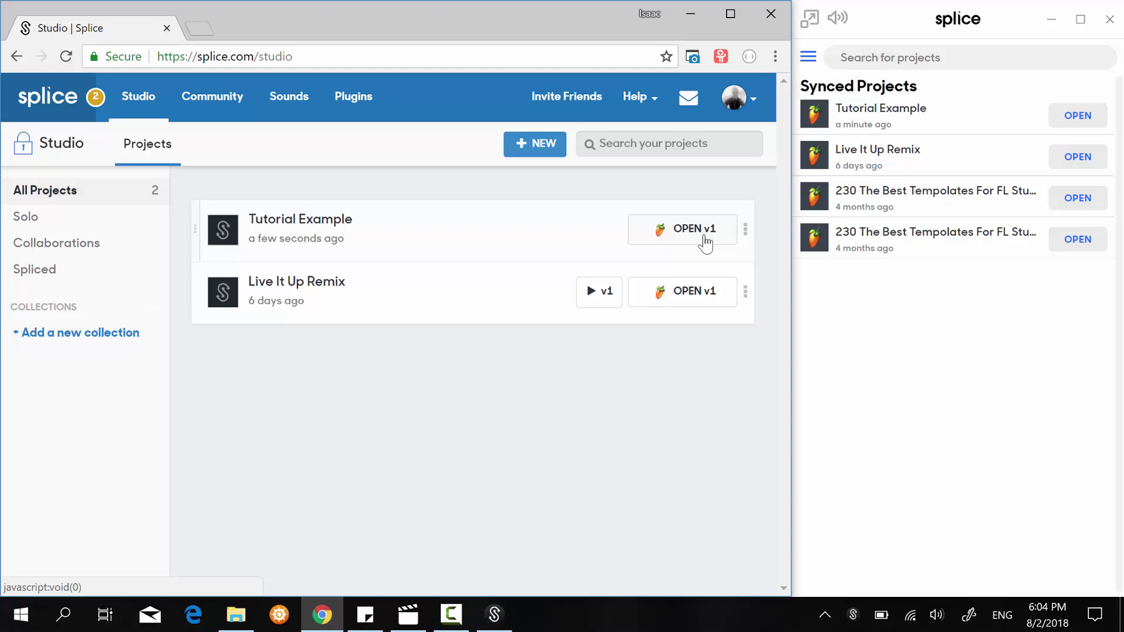
click(704, 236)
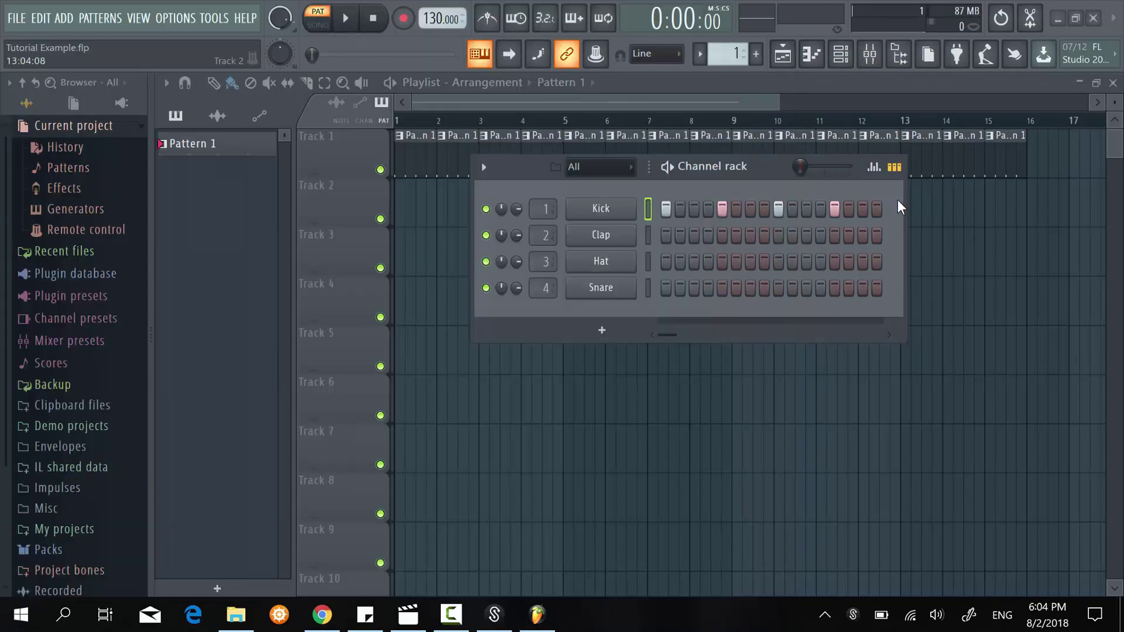
- Close FL Studio again and open Tutorial Example from the desktop app's synced projects
click(1092, 20)
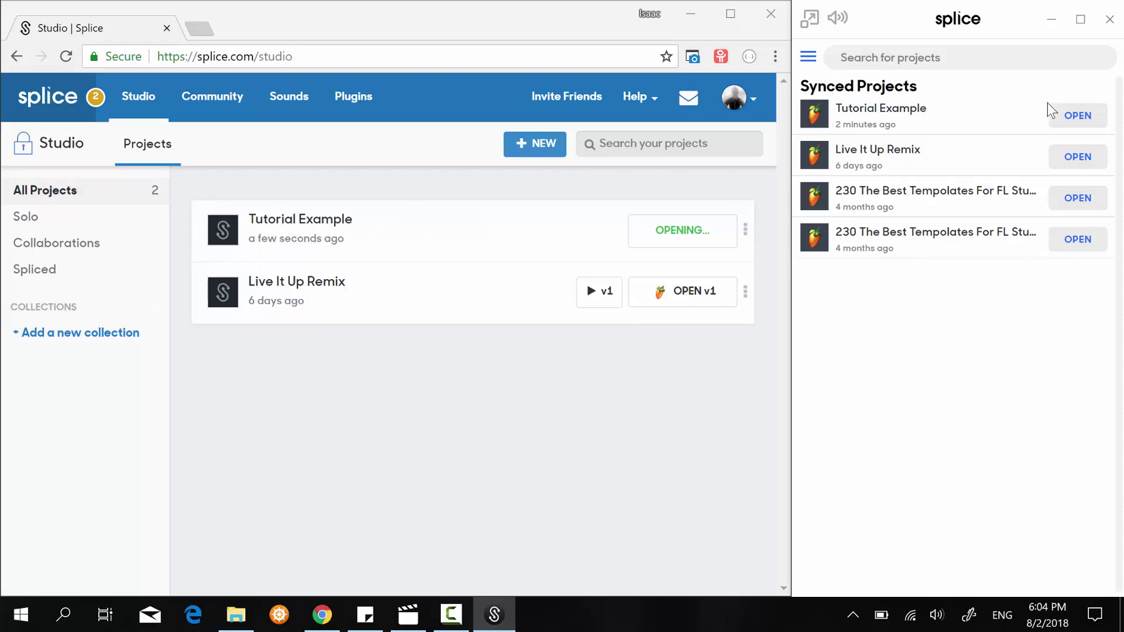
click(1061, 121)
mouse_move(238, 619)
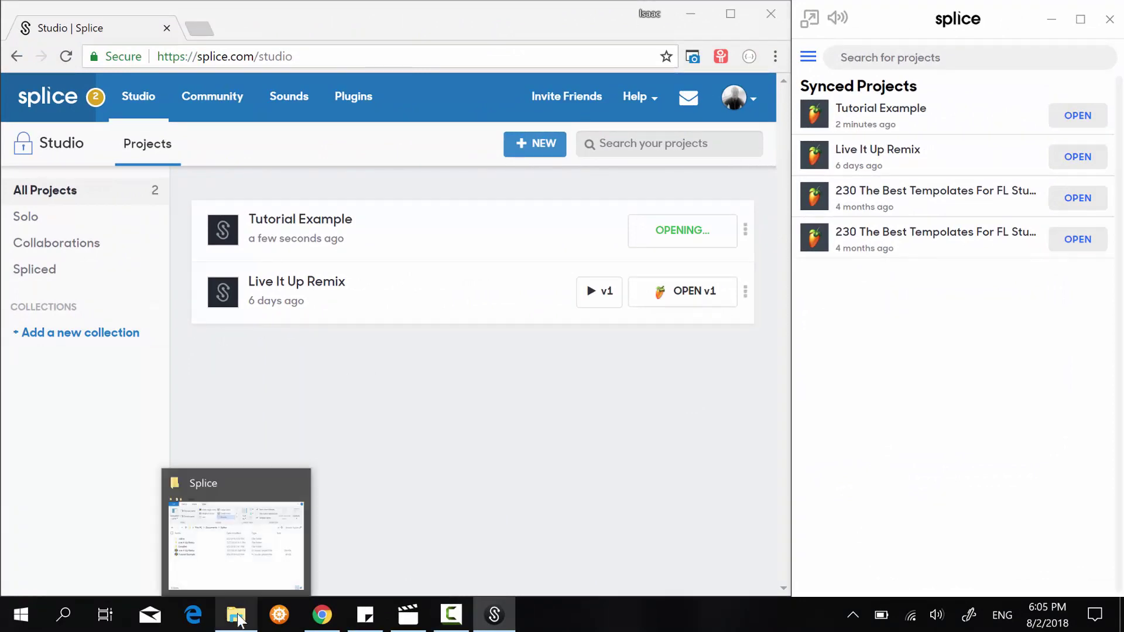
click(514, 420)
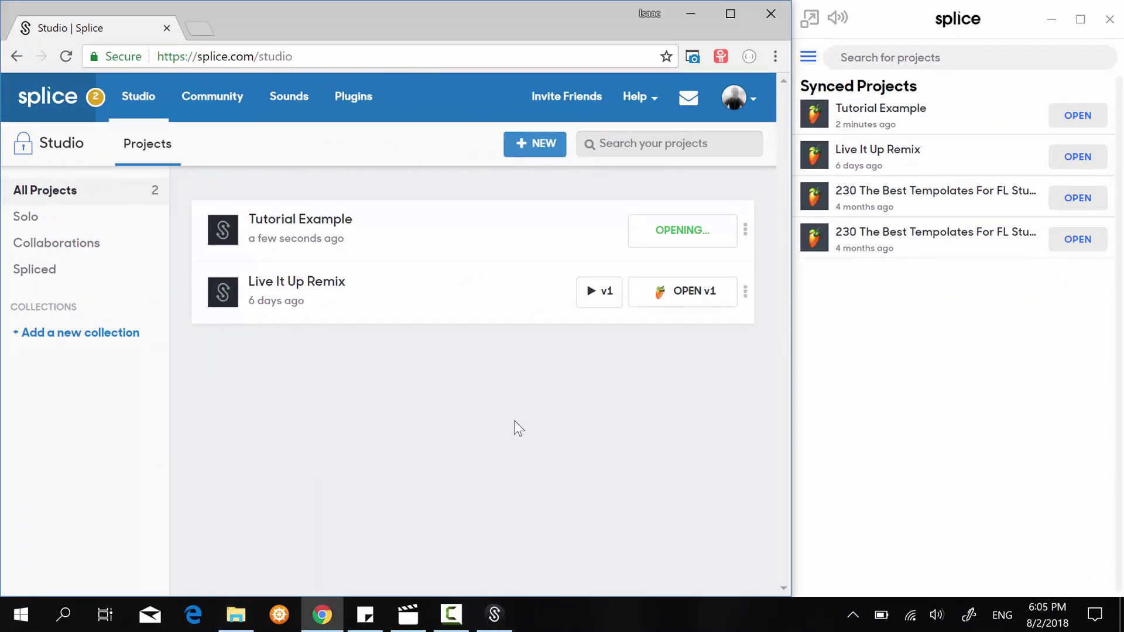